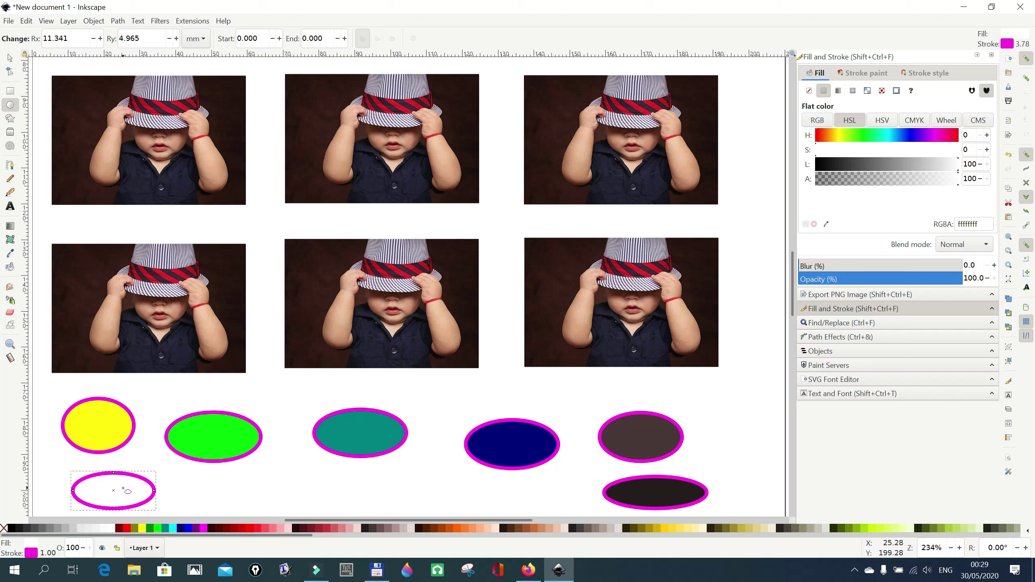
Move the white ellipse over the baby's face in the upper row's first photo and set it as that photo's mask
{"action": "key", "text": "ctrl"}
{"action": "left_click", "coordinate": [10, 58]}
{"action": "left_click_drag", "start_coordinate": [118, 490], "coordinate": [232, 131]}
{"action": "left_click_drag", "start_coordinate": [147, 142], "coordinate": [172, 153]}
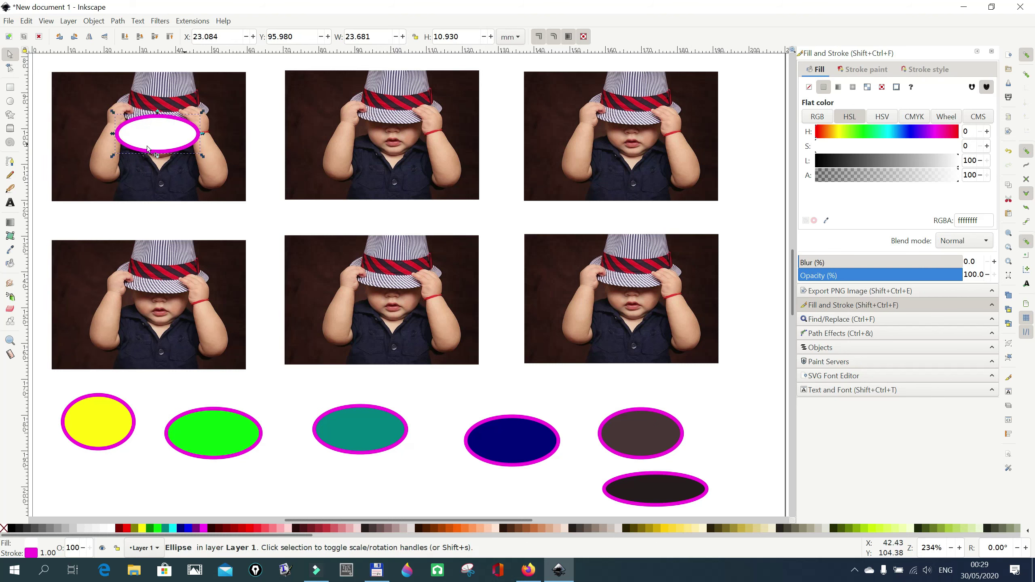
{"action": "key", "text": "shift"}
{"action": "left_click", "coordinate": [81, 175], "text": "shift"}
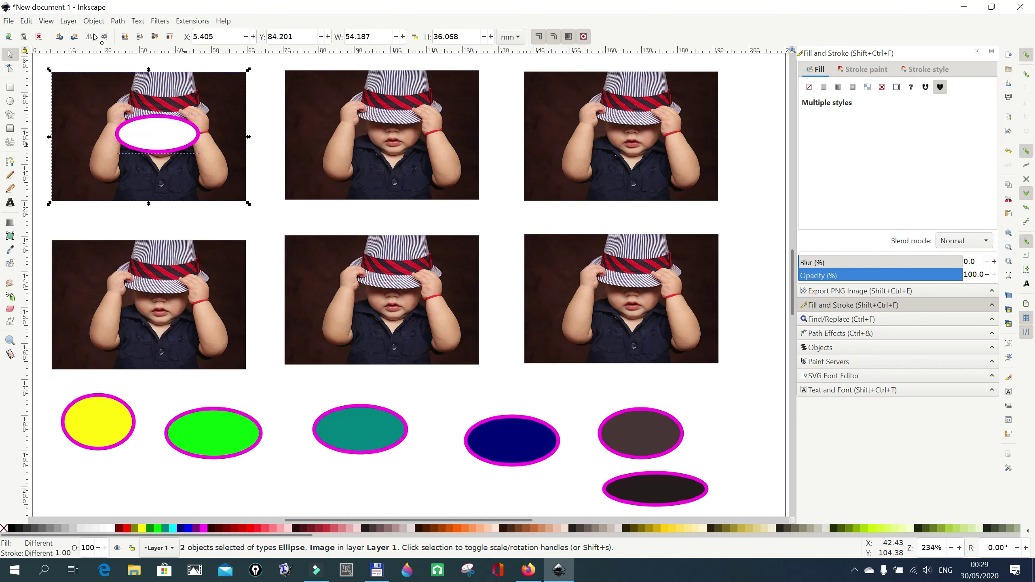
{"action": "left_click", "coordinate": [97, 21]}
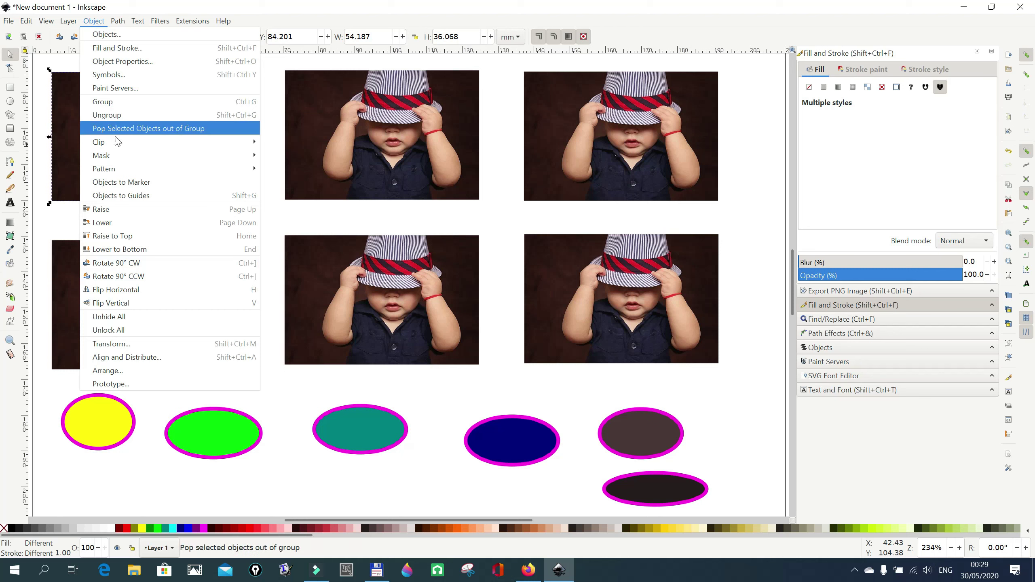
{"action": "mouse_move", "coordinate": [112, 158]}
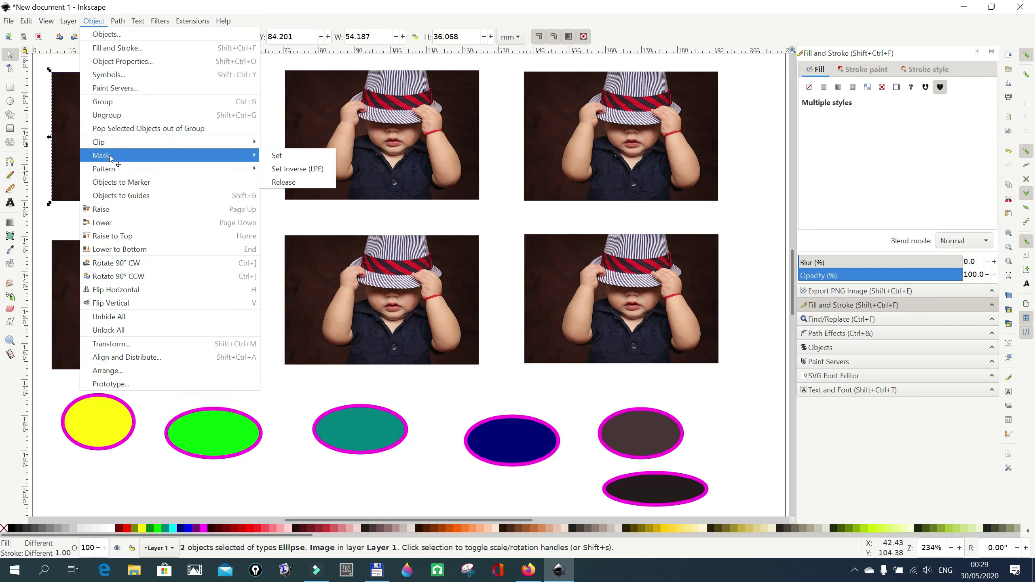
{"action": "left_click", "coordinate": [273, 159]}
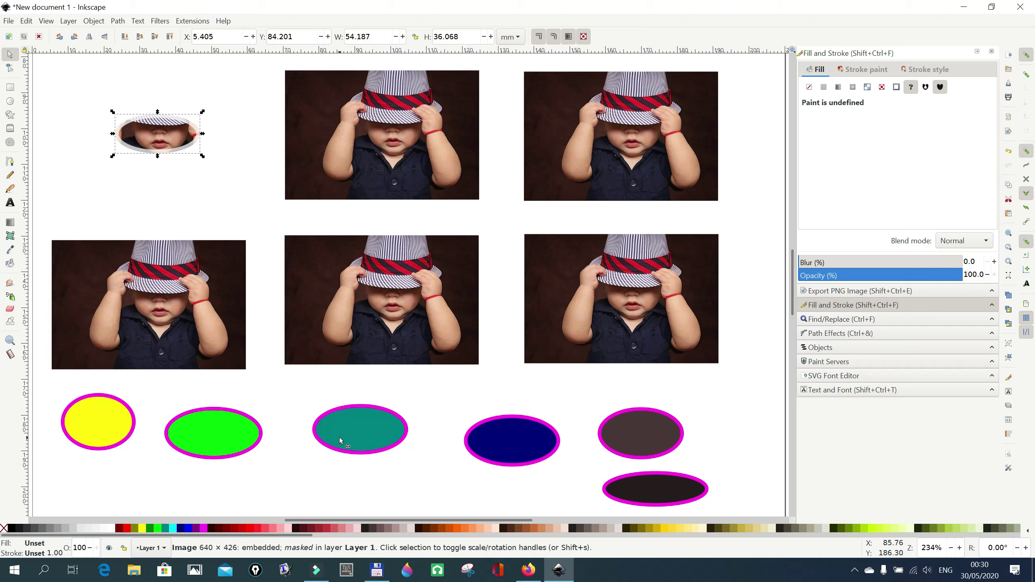
Place the teal ellipse over the face in the upper row's middle photo and mask the photo with it
{"action": "left_click", "coordinate": [362, 427]}
{"action": "left_click_drag", "start_coordinate": [362, 427], "coordinate": [354, 448]}
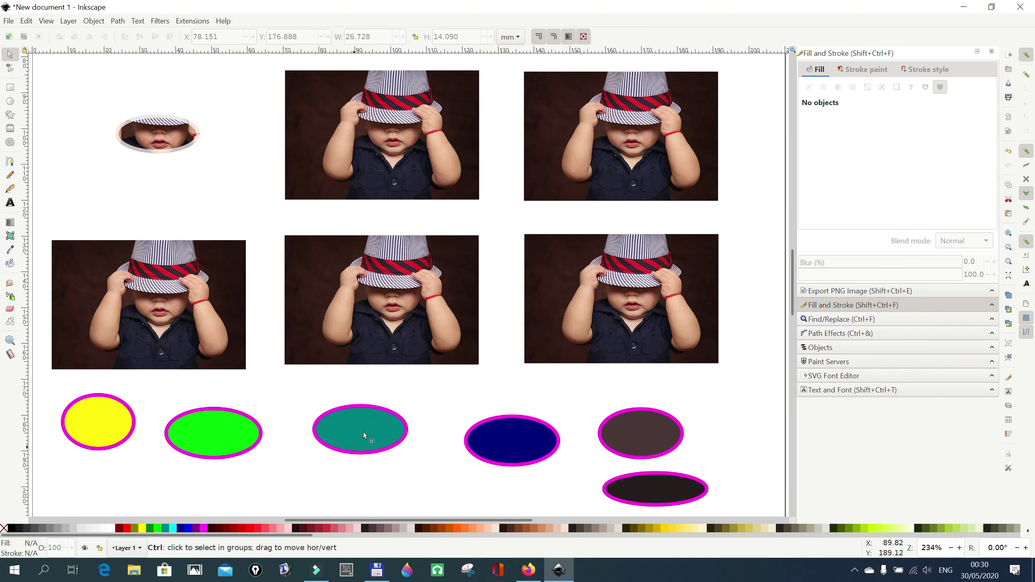
{"action": "left_click", "coordinate": [363, 432]}
{"action": "left_click_drag", "start_coordinate": [363, 432], "coordinate": [411, 133]}
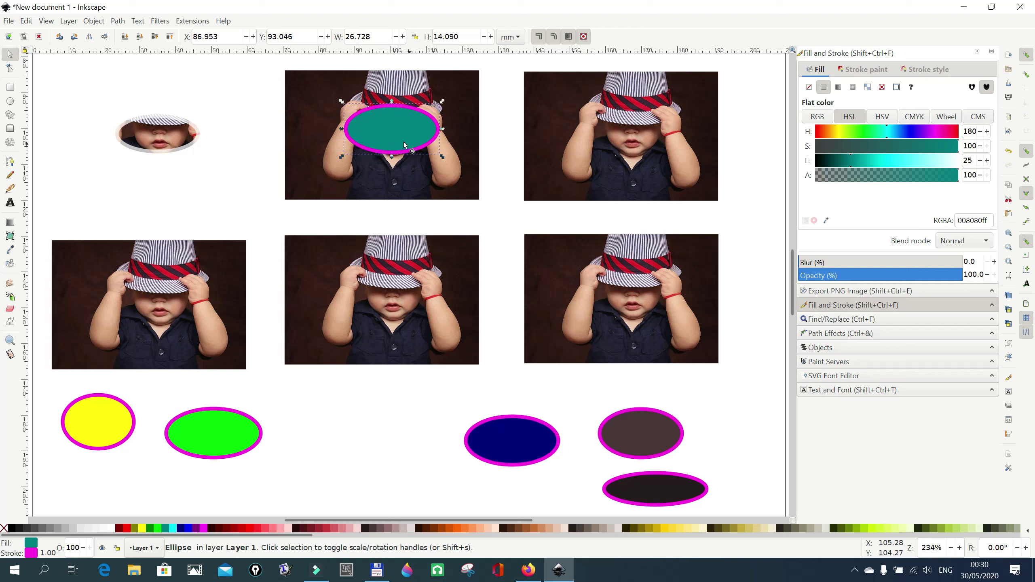
{"action": "left_click", "coordinate": [306, 171], "text": "shift"}
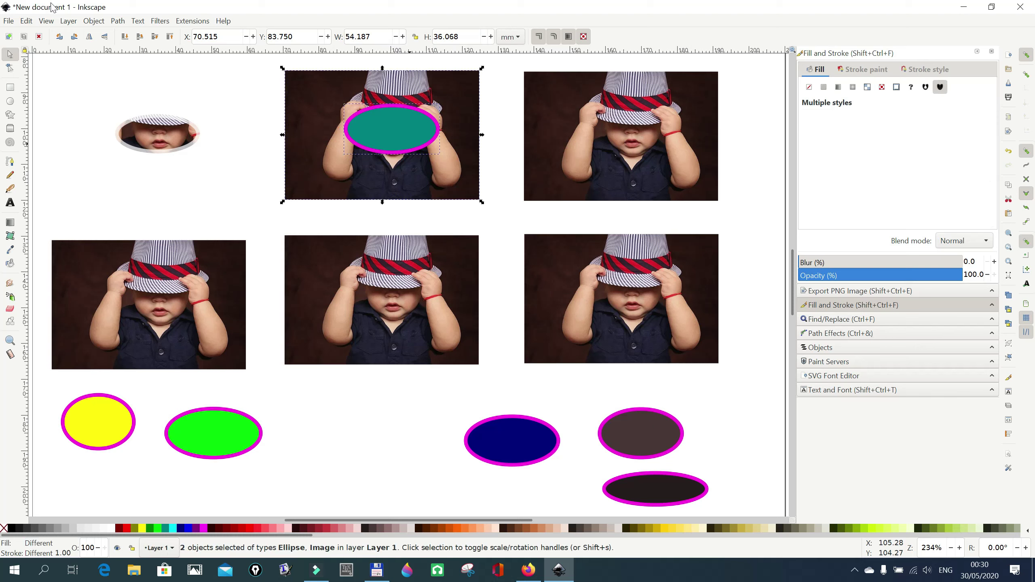
{"action": "left_click", "coordinate": [97, 22]}
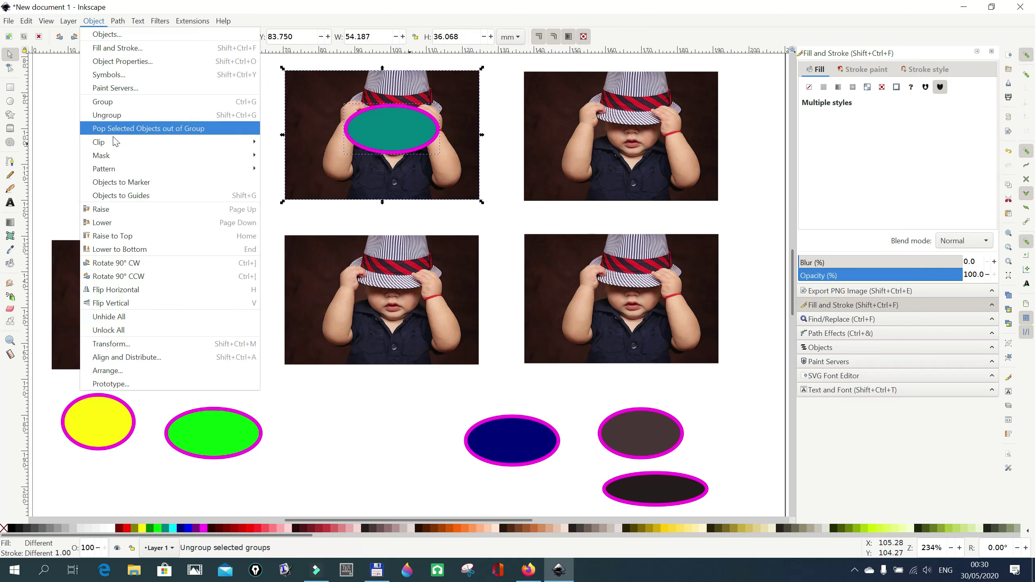
{"action": "mouse_move", "coordinate": [117, 160]}
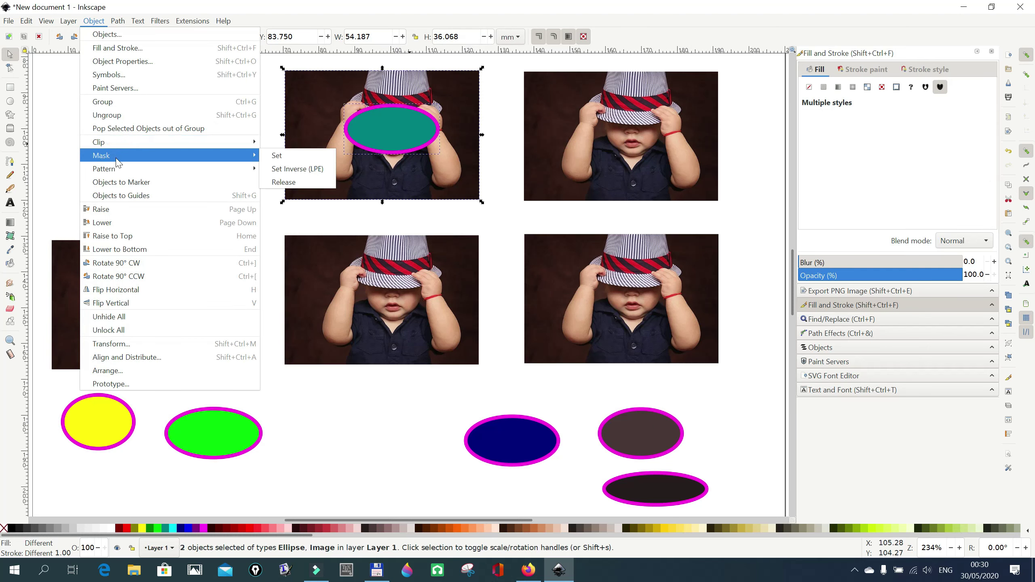
{"action": "left_click", "coordinate": [274, 158]}
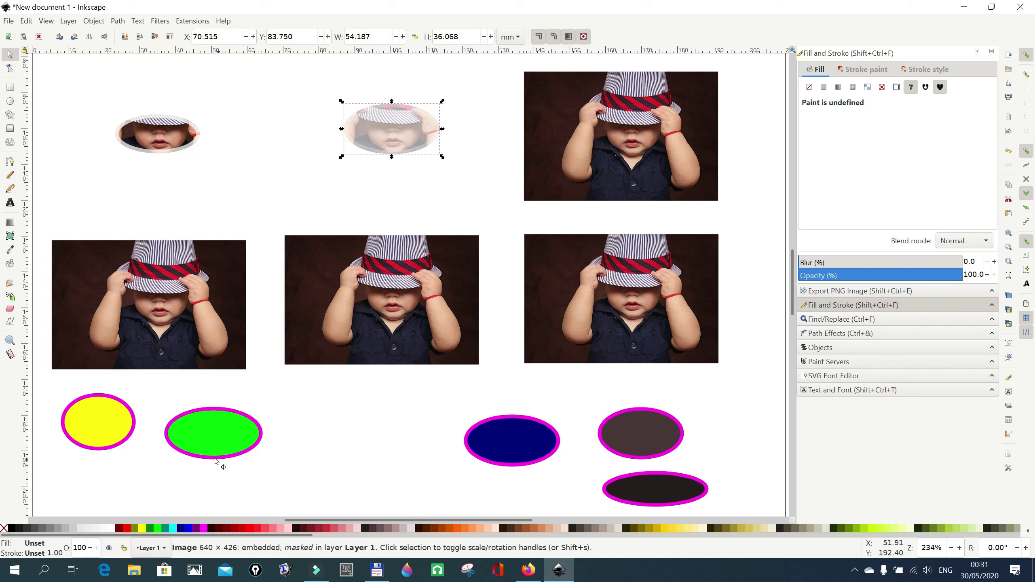
Place the green ellipse over the face in the lower row's first photo and mask the photo with it
{"action": "left_click", "coordinate": [216, 434]}
{"action": "left_click_drag", "start_coordinate": [218, 433], "coordinate": [145, 310]}
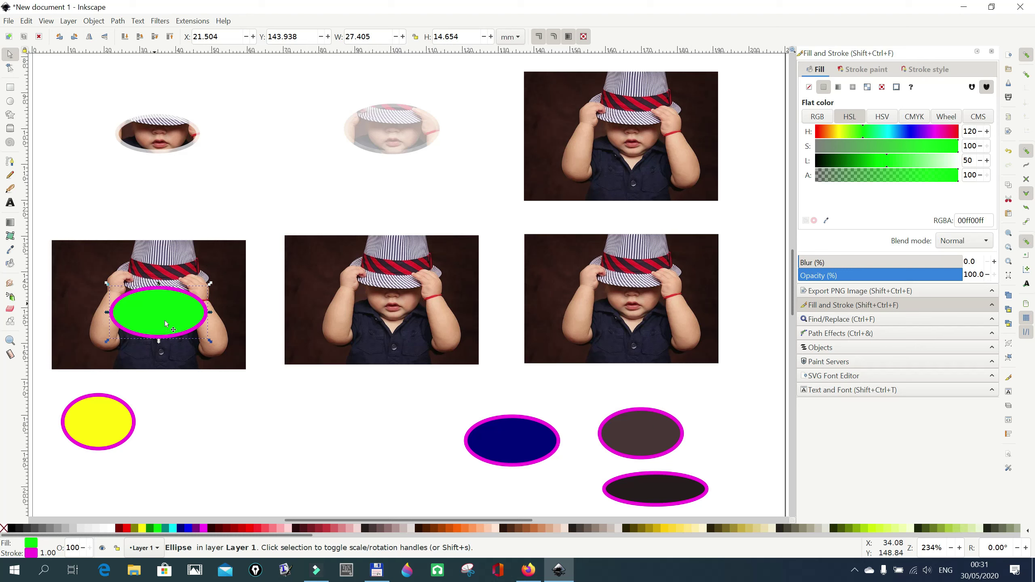
{"action": "key", "text": "shift"}
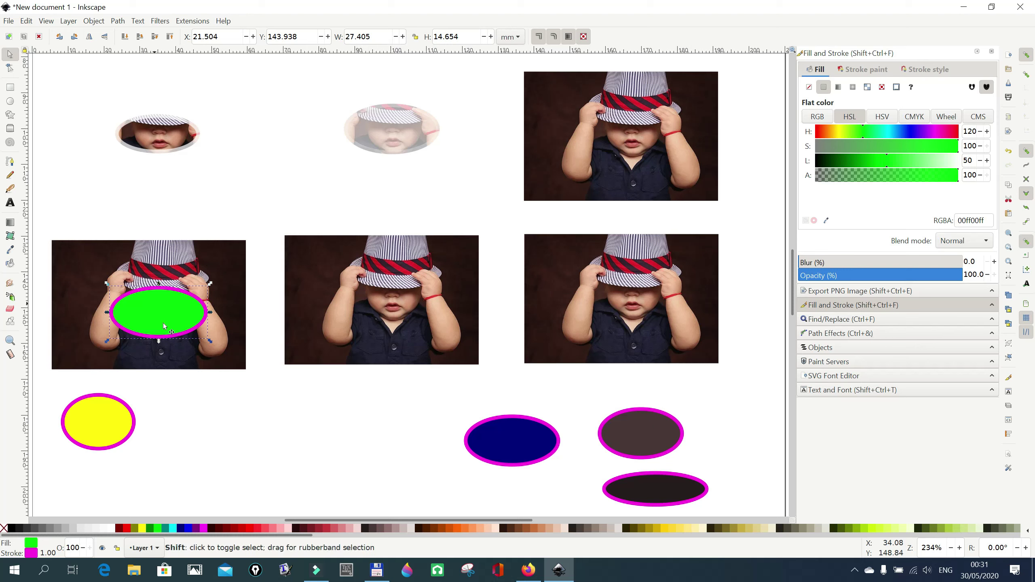
{"action": "left_click", "coordinate": [71, 297], "text": "shift"}
{"action": "left_click", "coordinate": [94, 21]}
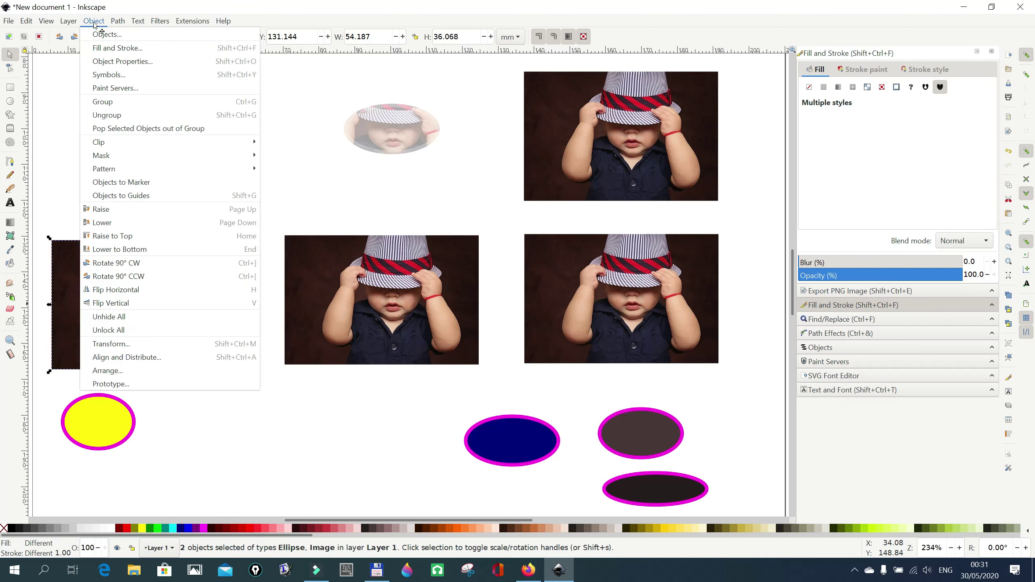
{"action": "mouse_move", "coordinate": [200, 154]}
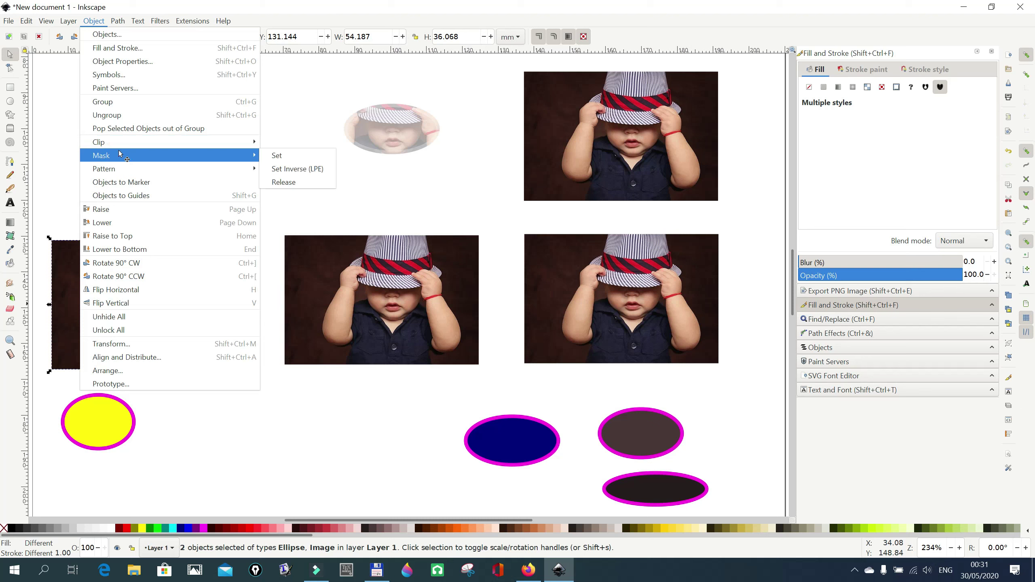
{"action": "left_click", "coordinate": [280, 156]}
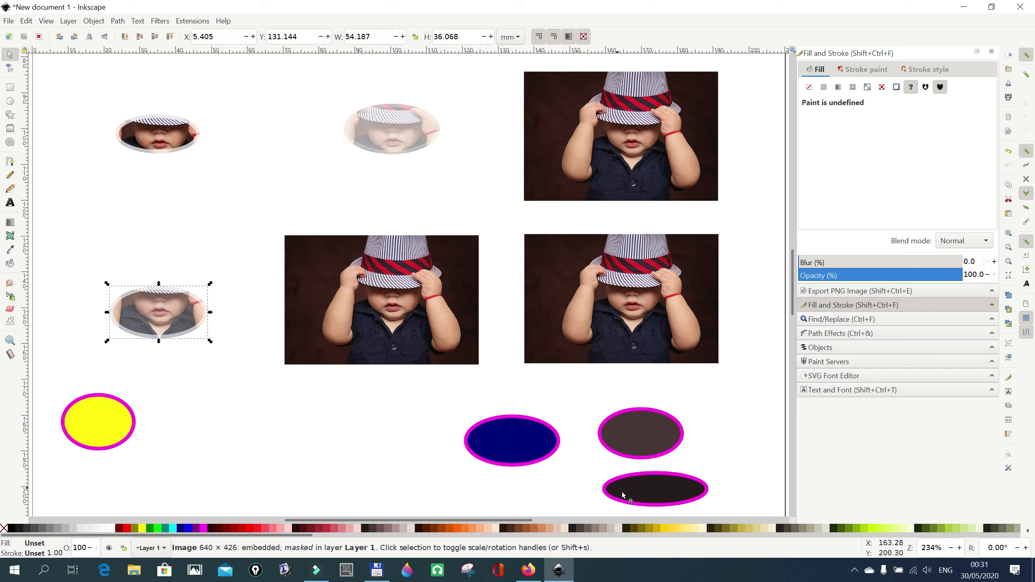
Place the flat near-black ellipse over the face in the lower row's last photo and mask the photo with it
{"action": "key", "text": "ctrl"}
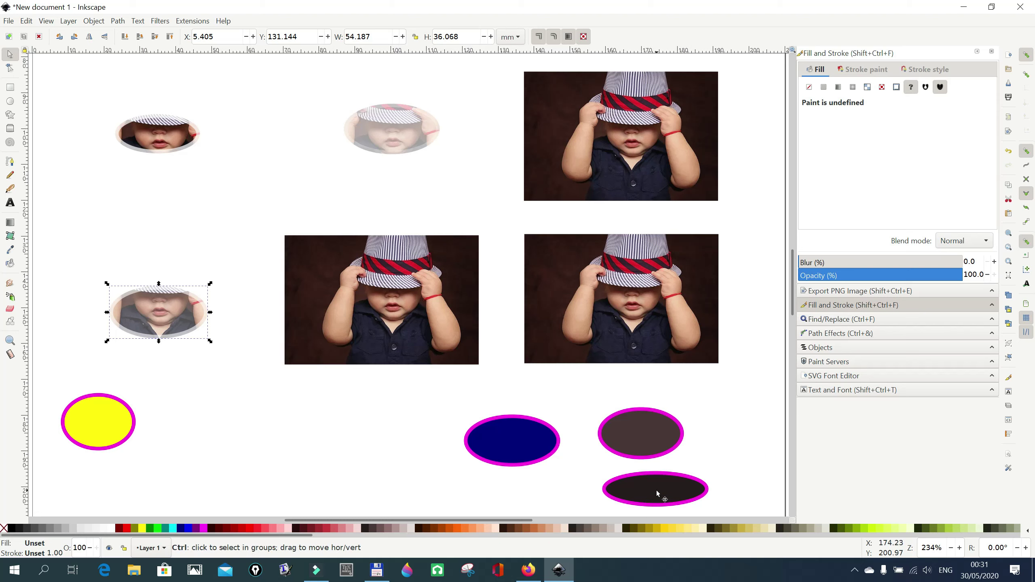
{"action": "left_click", "coordinate": [656, 493], "text": "ctrl"}
{"action": "left_click_drag", "start_coordinate": [657, 495], "coordinate": [617, 305]}
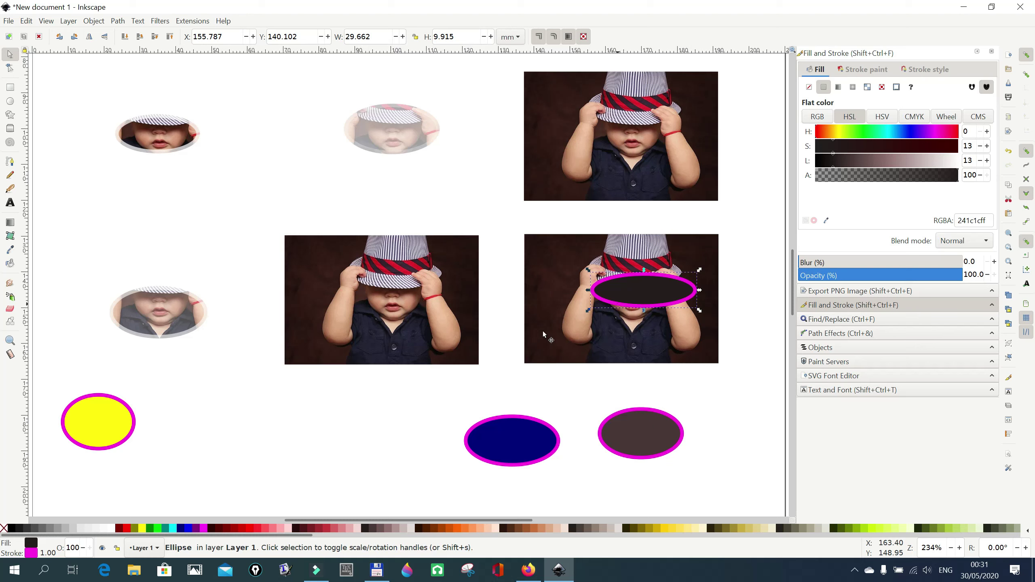
{"action": "key", "text": "shift"}
{"action": "left_click", "coordinate": [554, 332], "text": "shift"}
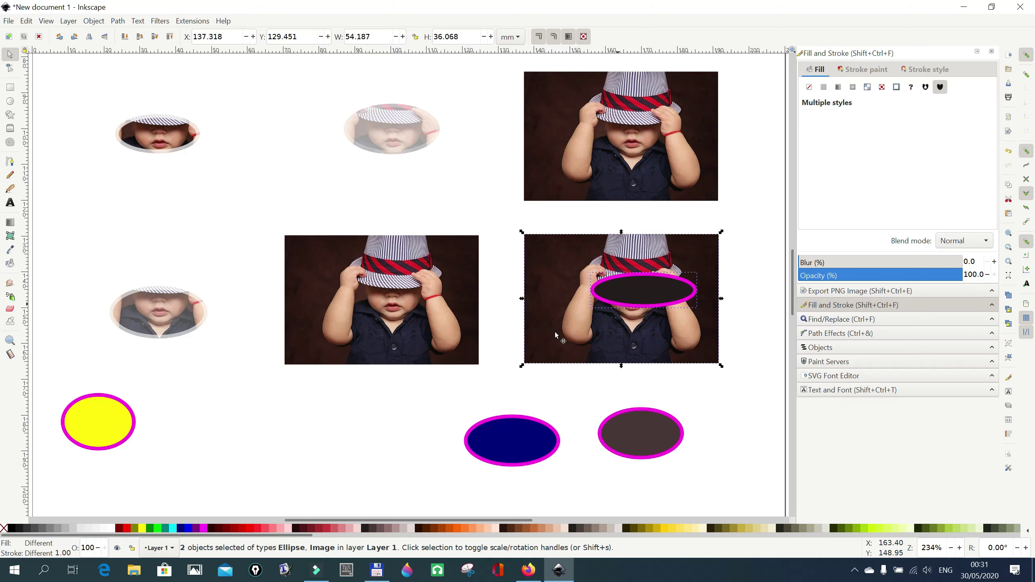
{"action": "left_click", "coordinate": [98, 21]}
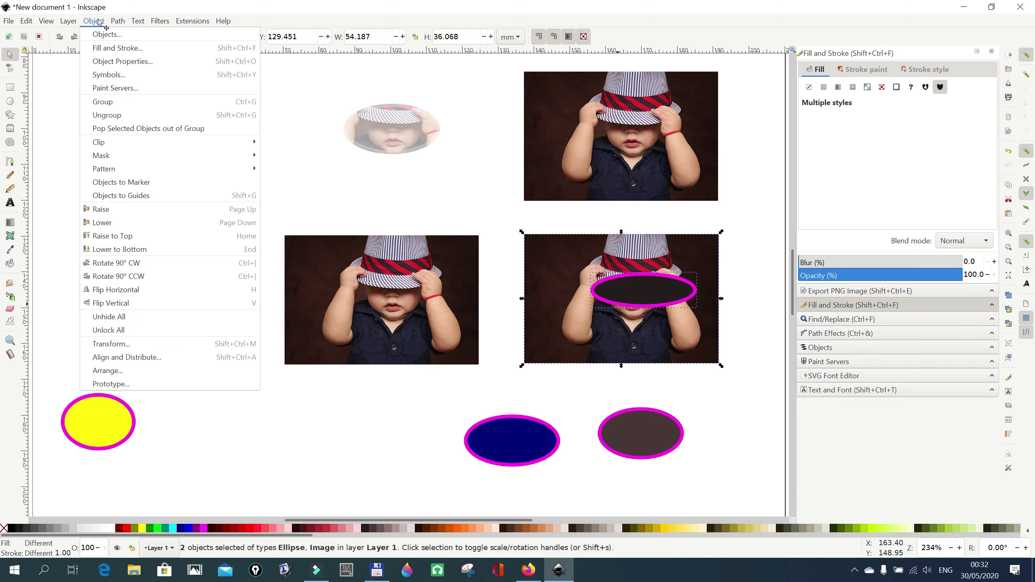
{"action": "mouse_move", "coordinate": [169, 157]}
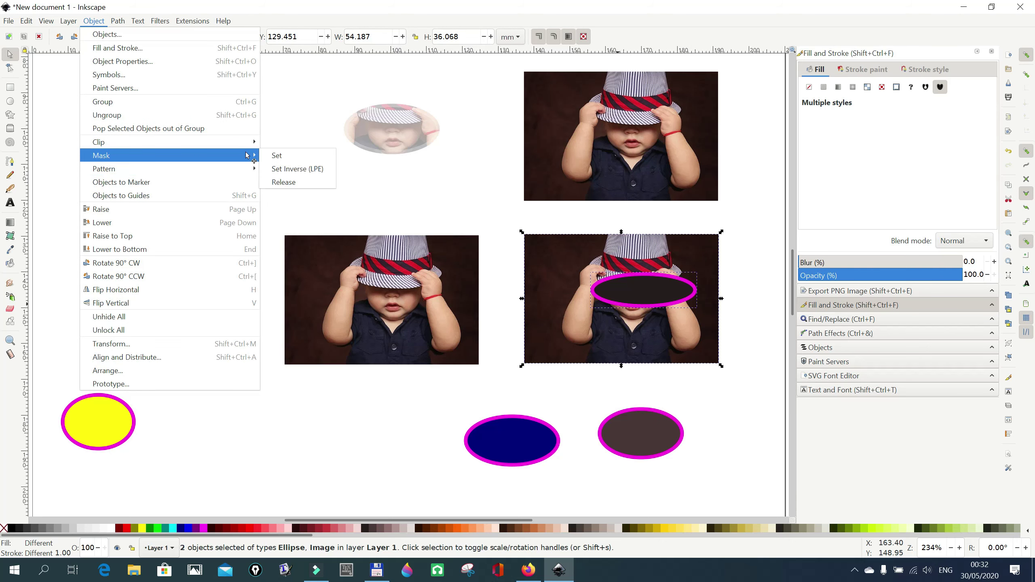
{"action": "left_click", "coordinate": [277, 158]}
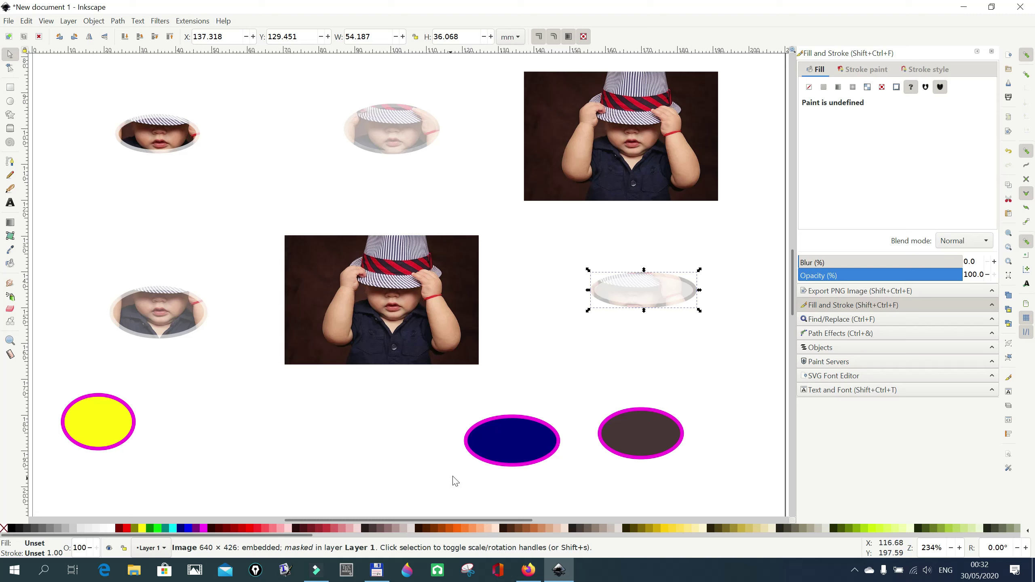
Place the yellow ellipse over the face in the lower row's middle photo and mask the photo with it
{"action": "left_click", "coordinate": [113, 426]}
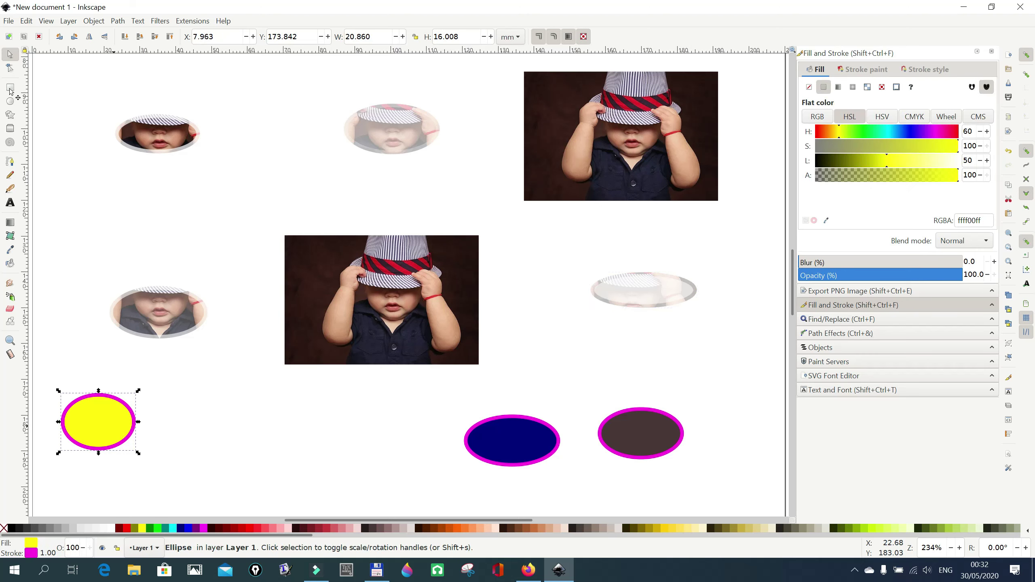
{"action": "left_click_drag", "start_coordinate": [107, 423], "coordinate": [398, 290]}
{"action": "left_click", "coordinate": [361, 411]}
{"action": "left_click_drag", "start_coordinate": [361, 411], "coordinate": [404, 294]}
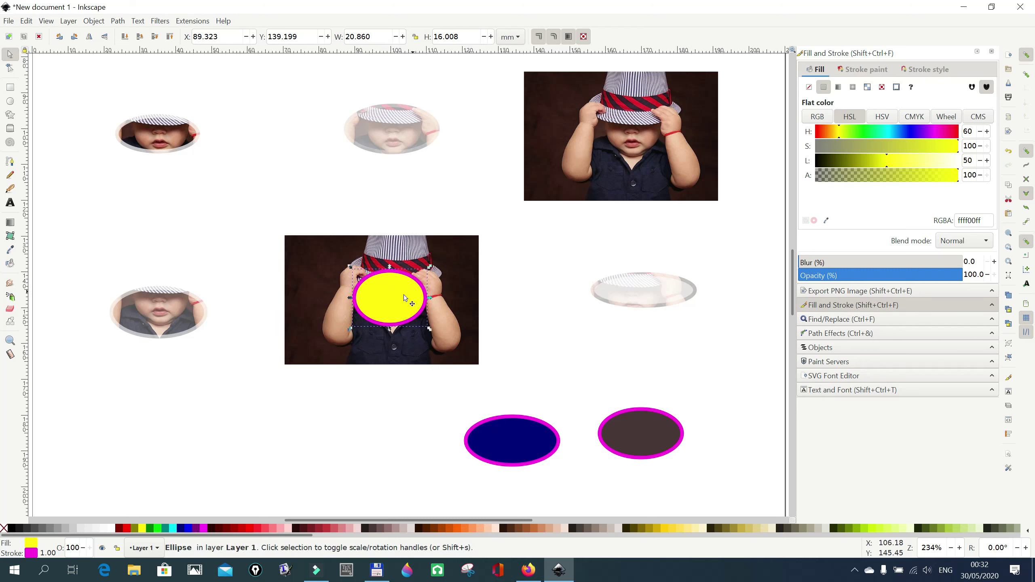
{"action": "left_click", "coordinate": [312, 319], "text": "shift"}
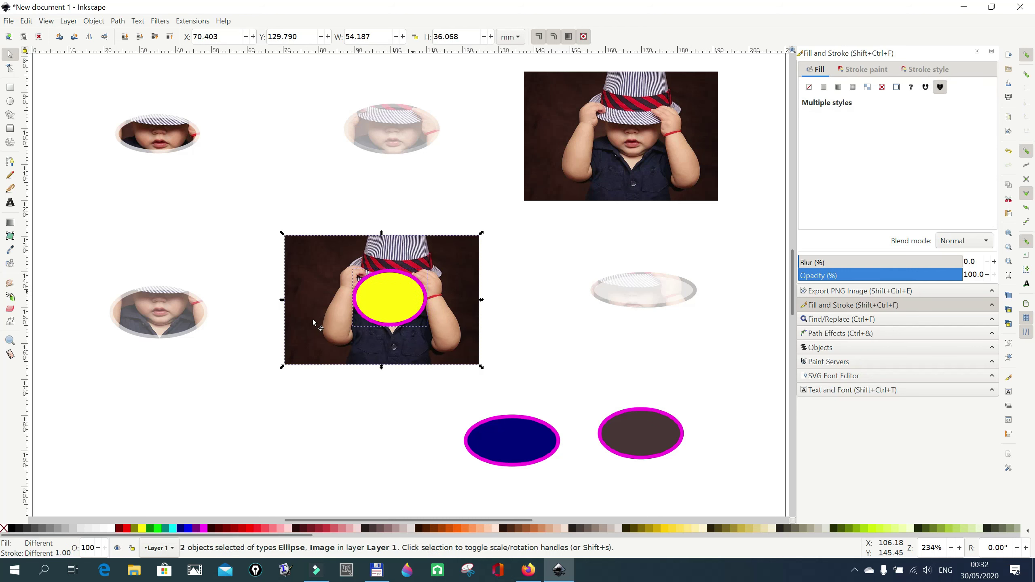
{"action": "left_click", "coordinate": [96, 22]}
{"action": "mouse_move", "coordinate": [220, 152]}
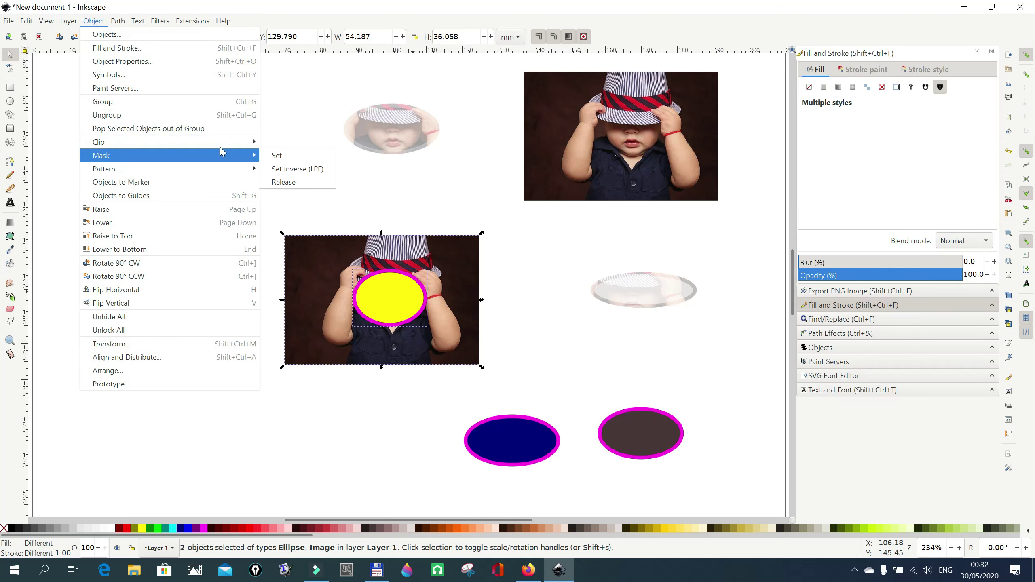
{"action": "left_click", "coordinate": [274, 155]}
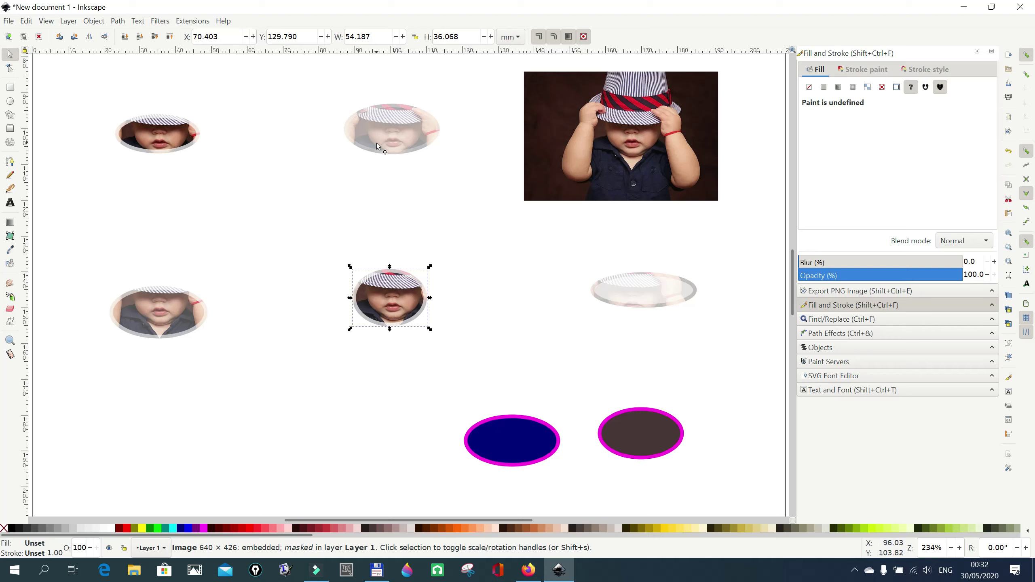
Place the navy blue ellipse over the face in the upper row's last photo and mask the photo with it
{"action": "left_click", "coordinate": [522, 447]}
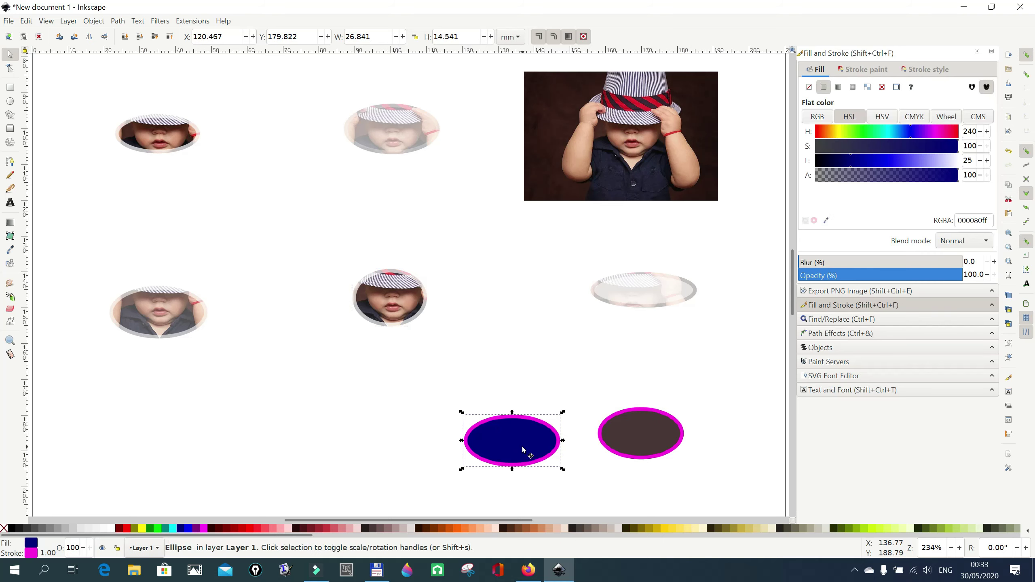
{"action": "left_click_drag", "start_coordinate": [529, 437], "coordinate": [624, 165]}
{"action": "left_click_drag", "start_coordinate": [510, 172], "coordinate": [650, 126]}
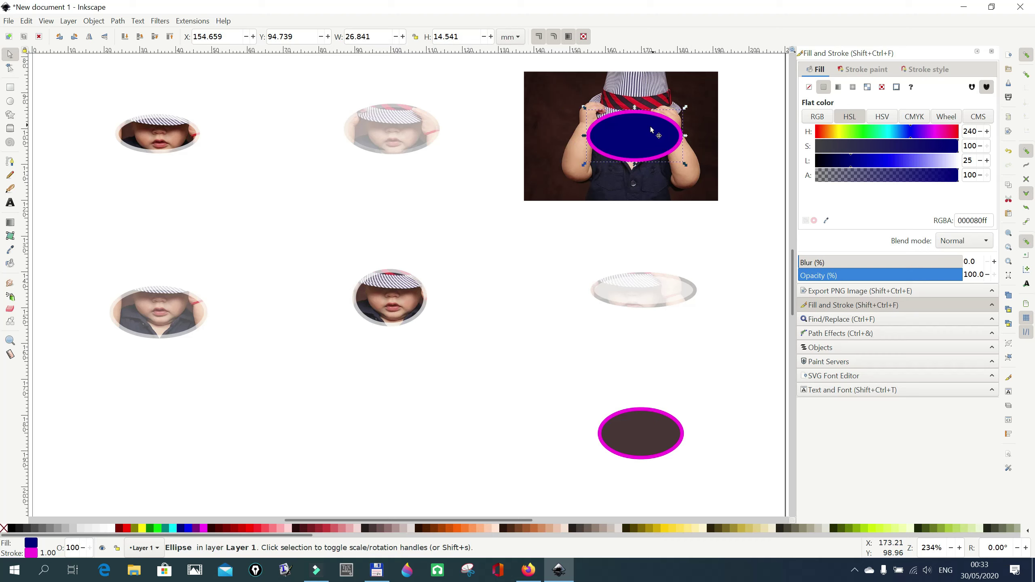
{"action": "left_click", "coordinate": [551, 157], "text": "shift"}
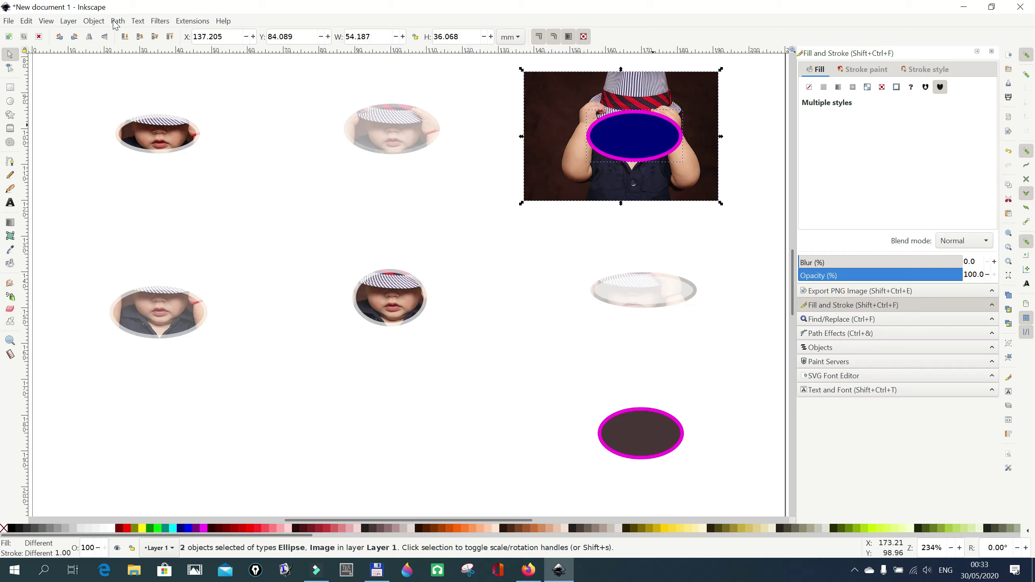
{"action": "left_click", "coordinate": [102, 24]}
{"action": "mouse_move", "coordinate": [184, 156]}
{"action": "left_click", "coordinate": [296, 156]}
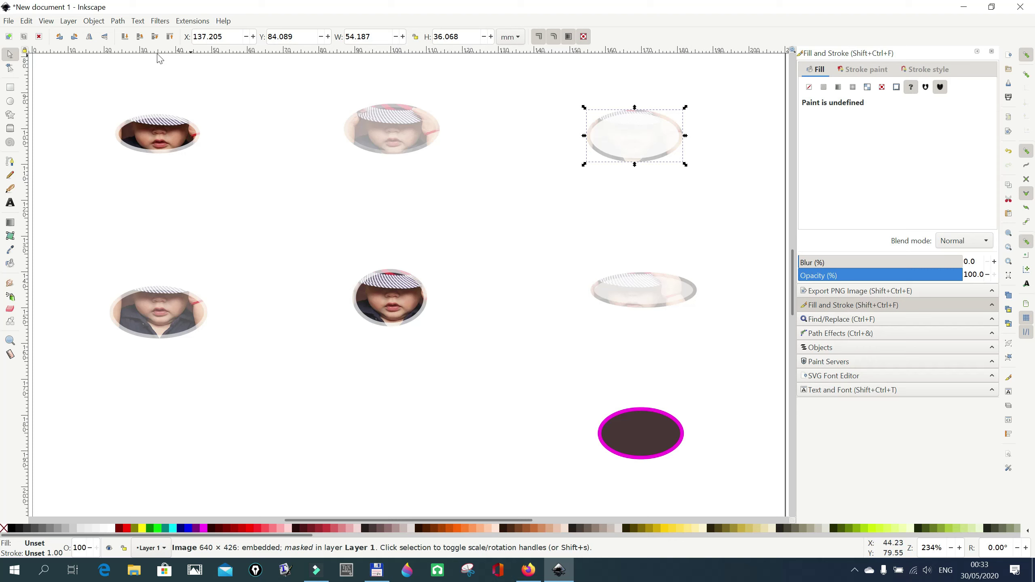
Release the mask from the upper row's last photo
{"action": "left_click", "coordinate": [95, 21]}
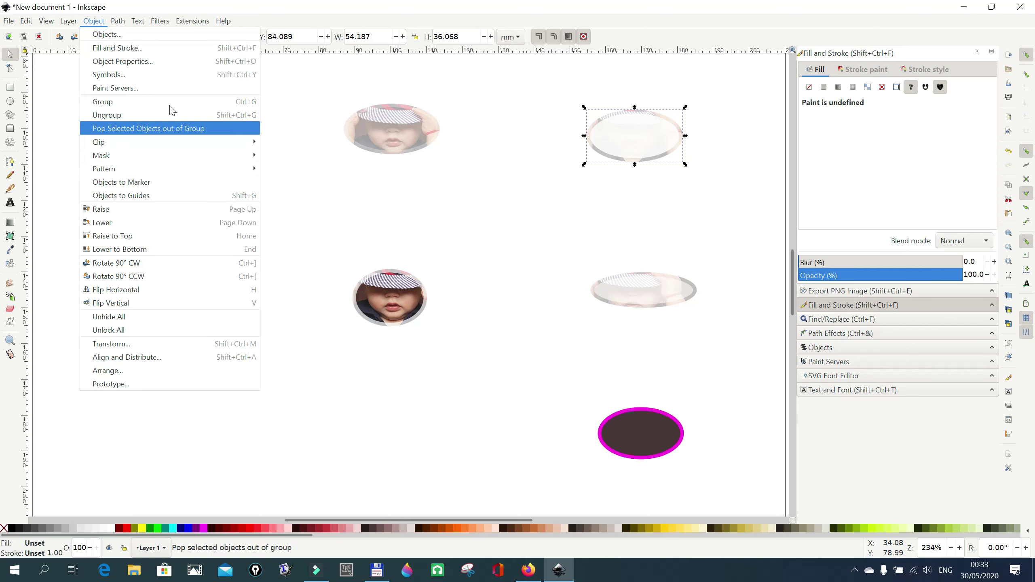
{"action": "left_click", "coordinate": [96, 21]}
{"action": "left_click", "coordinate": [97, 22]}
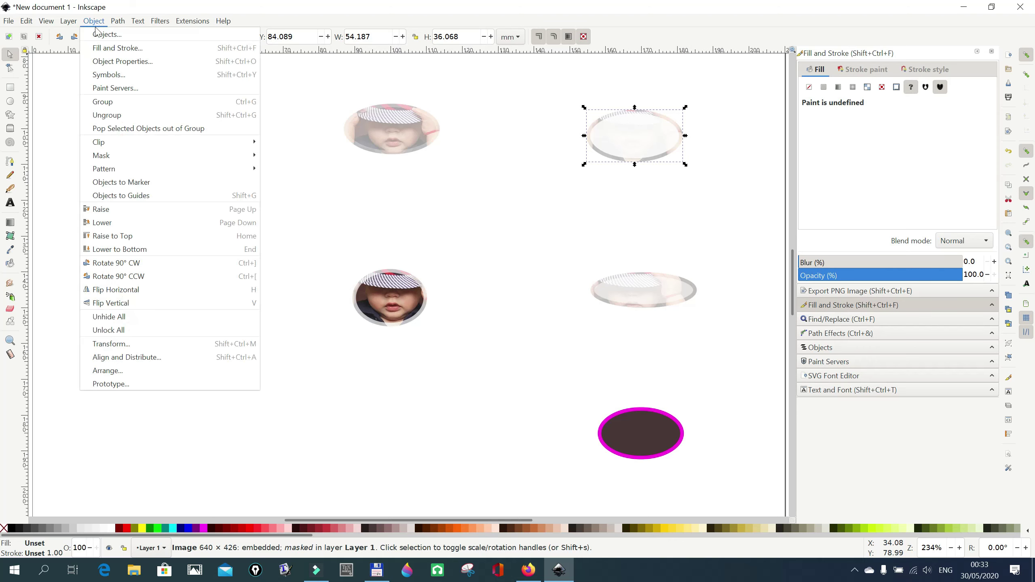
{"action": "mouse_move", "coordinate": [119, 159]}
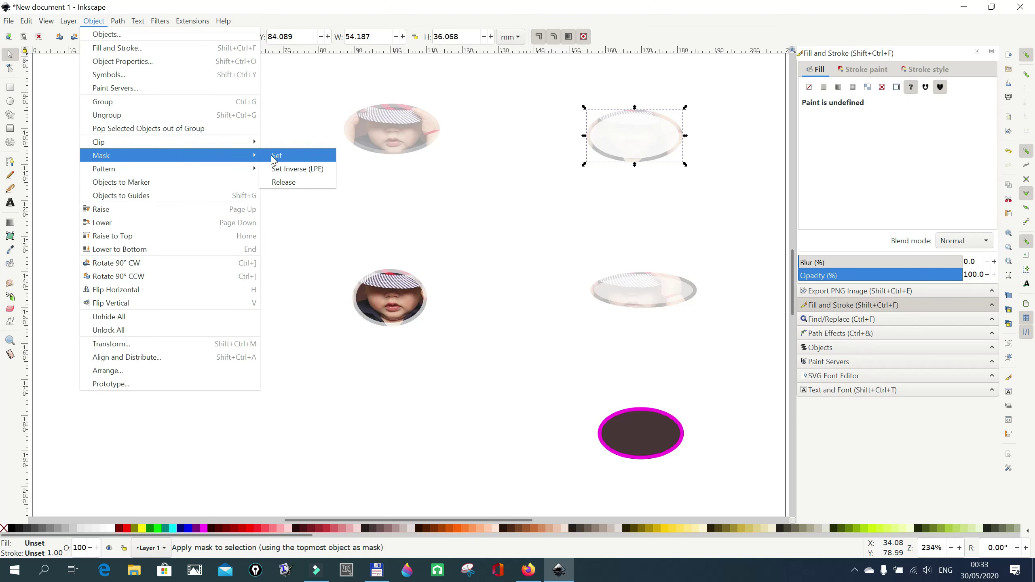
{"action": "left_click", "coordinate": [288, 190]}
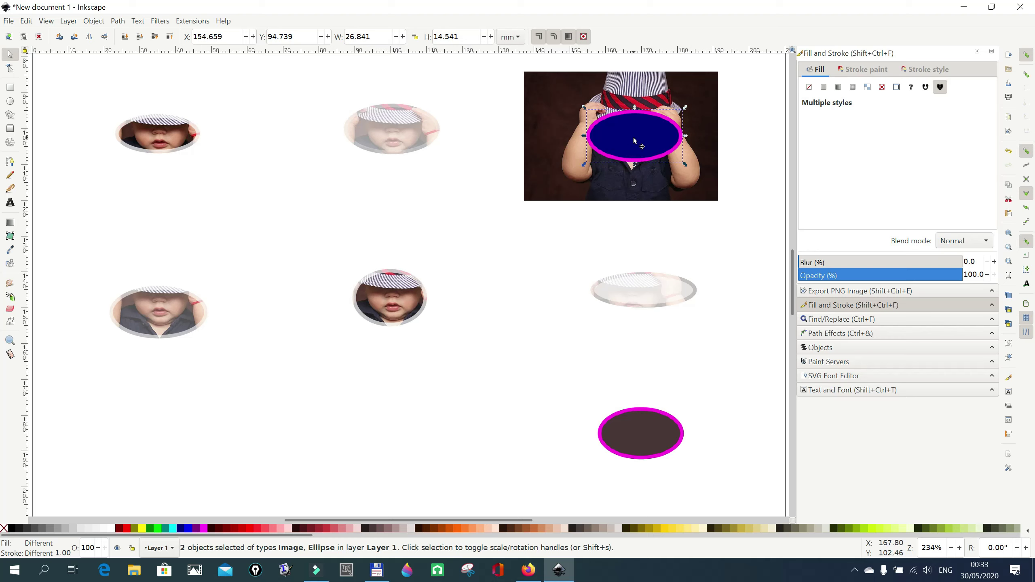
Shift the upper row's last photo and its navy ellipse towards the middle column, and move the ellipse off to the blank area below the photos
{"action": "left_click_drag", "start_coordinate": [634, 139], "coordinate": [587, 138]}
{"action": "key", "text": "Escape"}
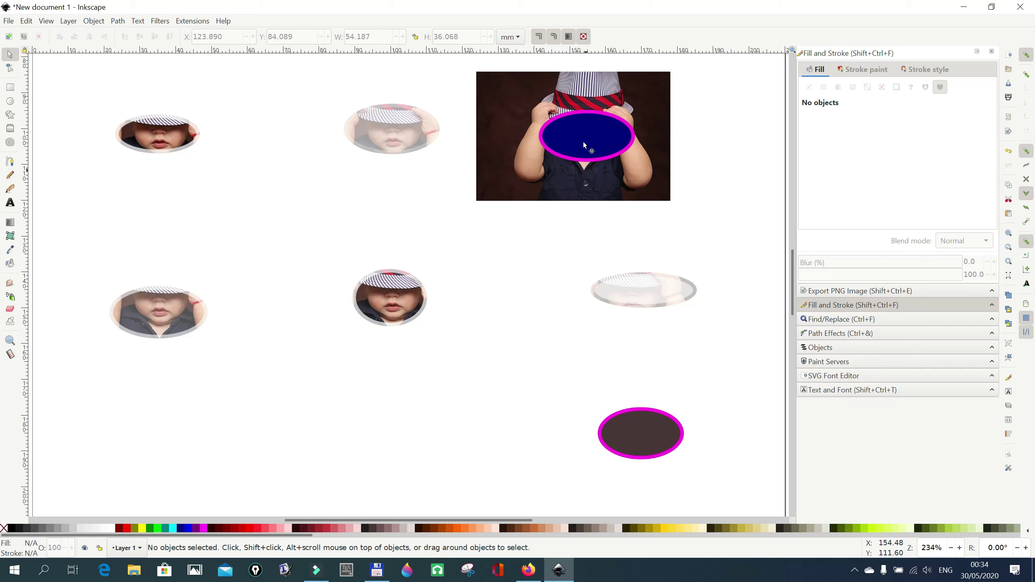
{"action": "left_click", "coordinate": [583, 141]}
{"action": "left_click_drag", "start_coordinate": [583, 139], "coordinate": [547, 412]}
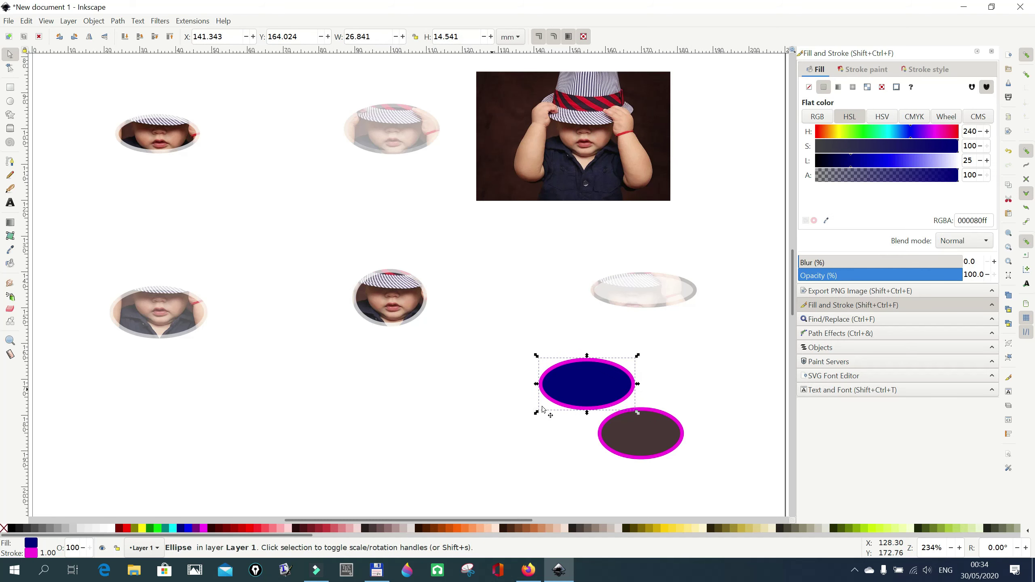
{"action": "key", "text": "Escape"}
Place the dark brownish-grey ellipse over the face in the upper row's last photo and mask the photo with it
{"action": "left_click", "coordinate": [648, 440]}
{"action": "left_click_drag", "start_coordinate": [649, 441], "coordinate": [565, 144]}
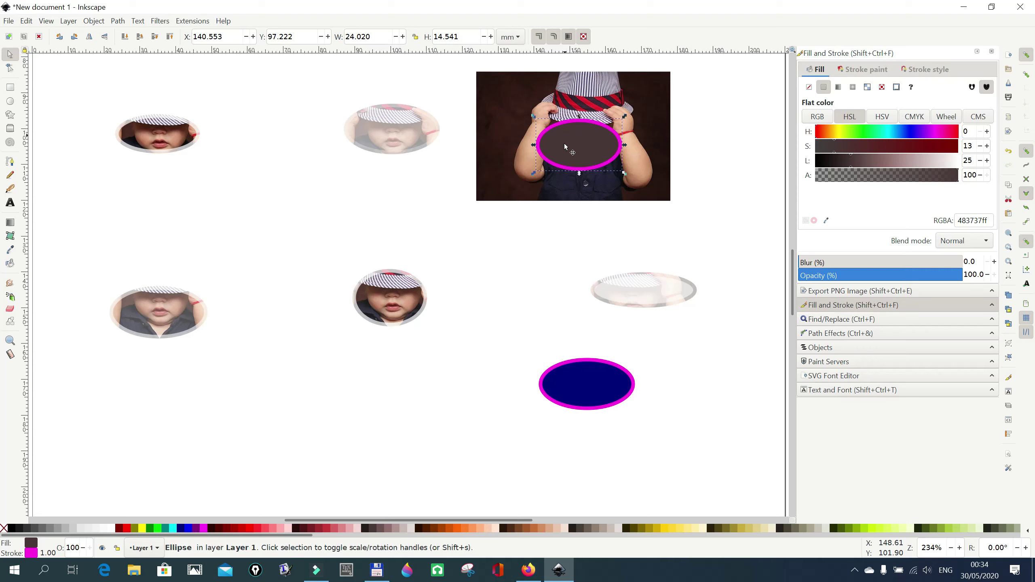
{"action": "key", "text": "shift"}
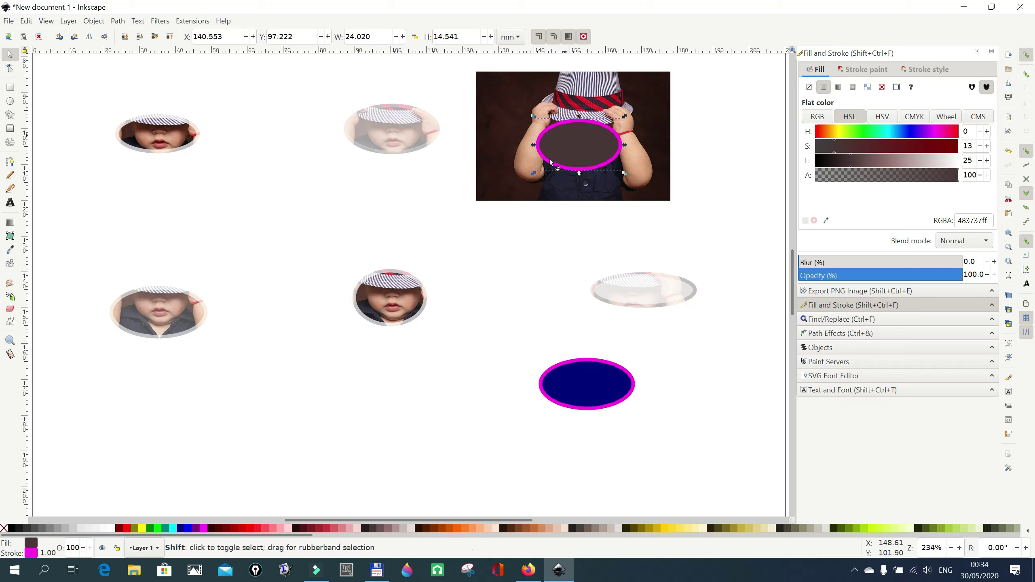
{"action": "left_click", "coordinate": [504, 161], "text": "shift"}
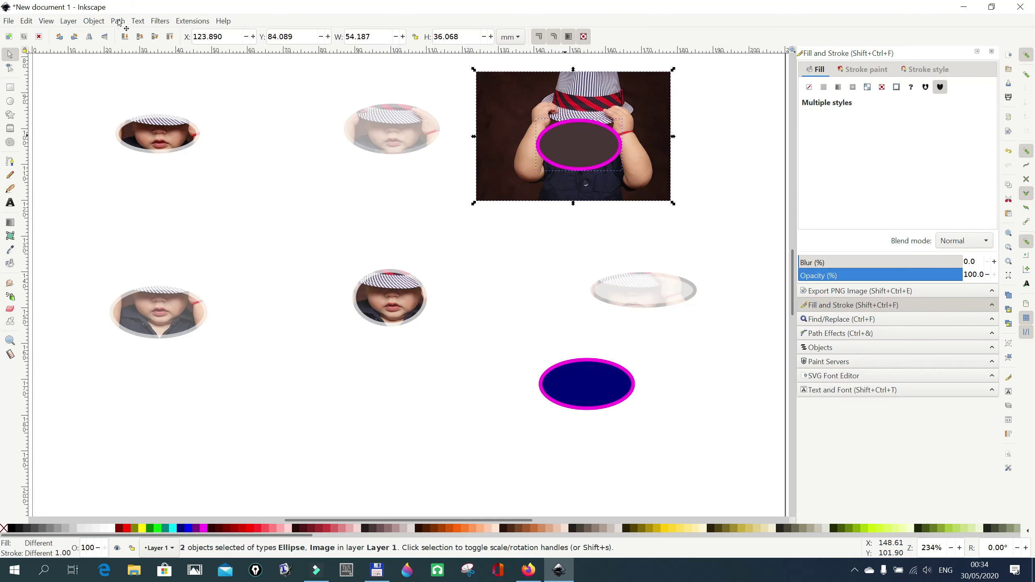
{"action": "left_click", "coordinate": [94, 20]}
{"action": "mouse_move", "coordinate": [135, 155]}
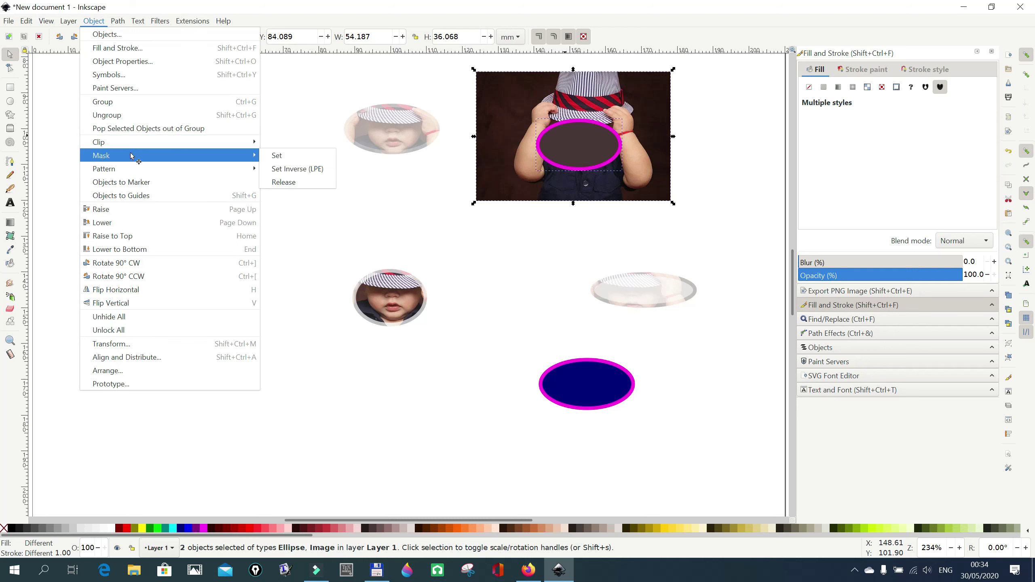
{"action": "left_click", "coordinate": [269, 156]}
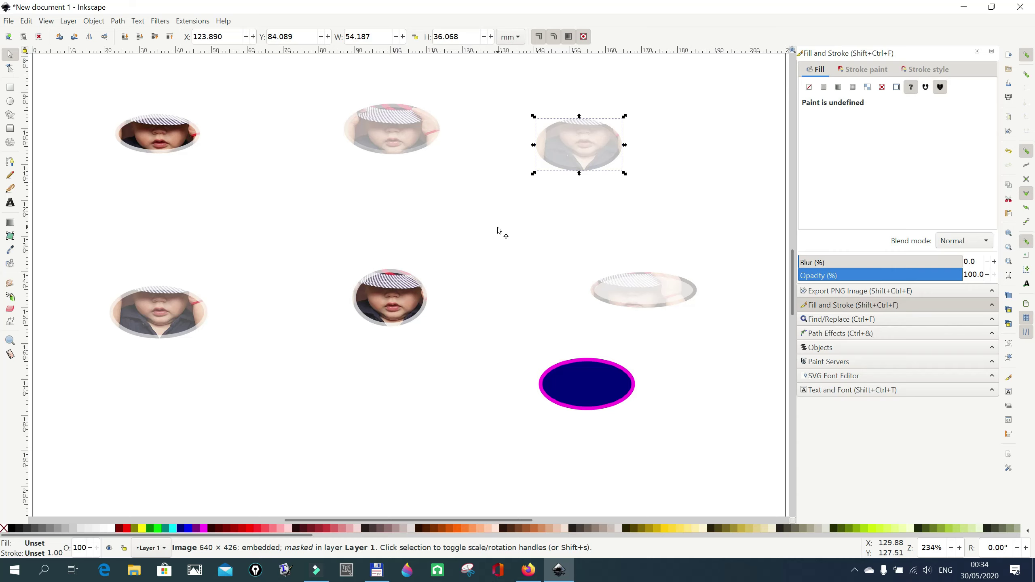
{"action": "left_click", "coordinate": [317, 571]}
{"action": "left_click", "coordinate": [705, 251]}
{"action": "left_click", "coordinate": [702, 266]}
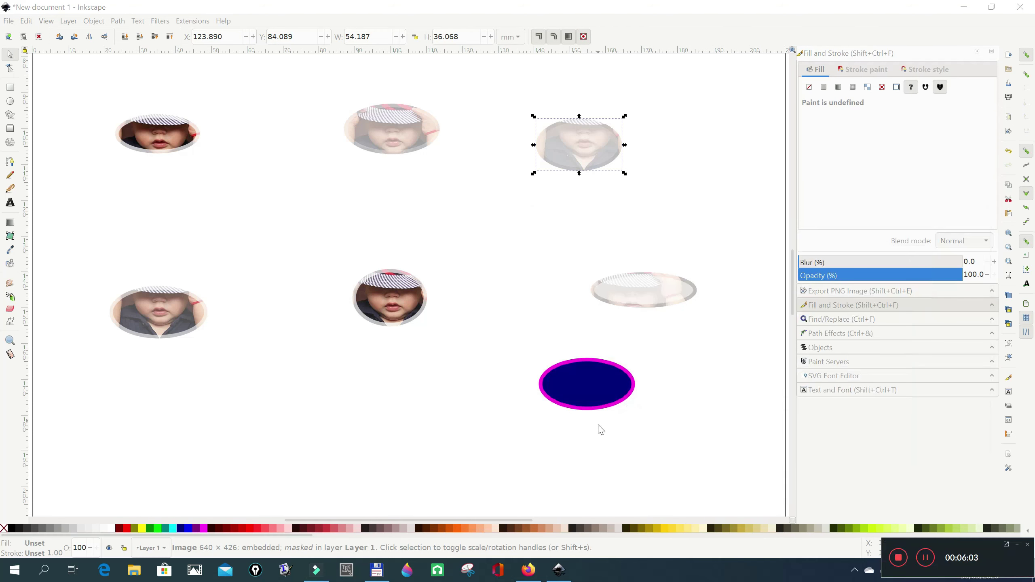